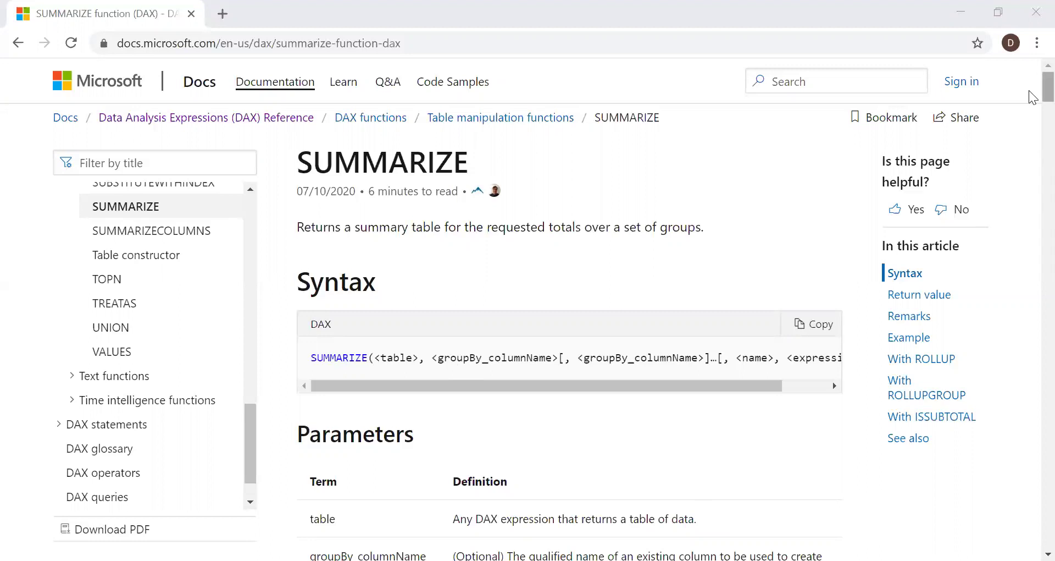
Scroll through Power BI Desktop to bring the Product and Sales tables into view
scroll(1031, 101, "down", 4)
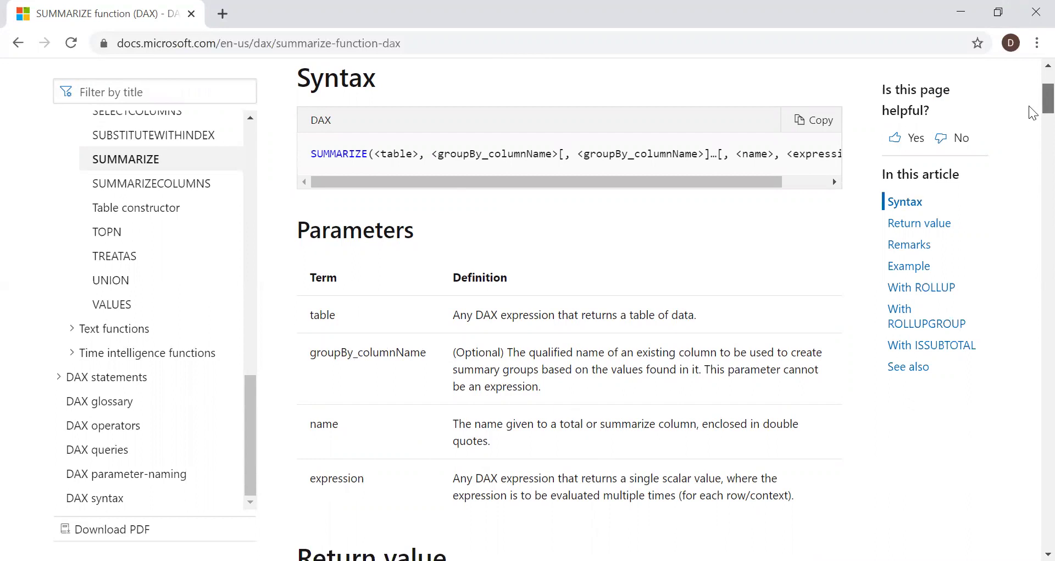
scroll(1033, 101, "down", 3)
scroll(1032, 100, "up", 5)
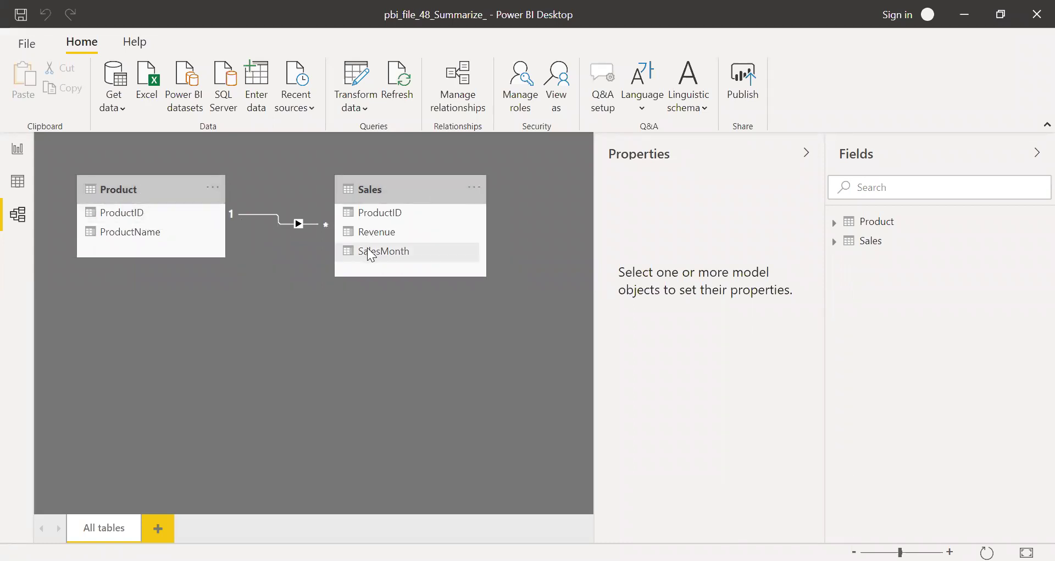
View the Product table's IDs 1001–1005, then the Sales table's 15 Jan–Mar revenue rows
left_click(18, 182)
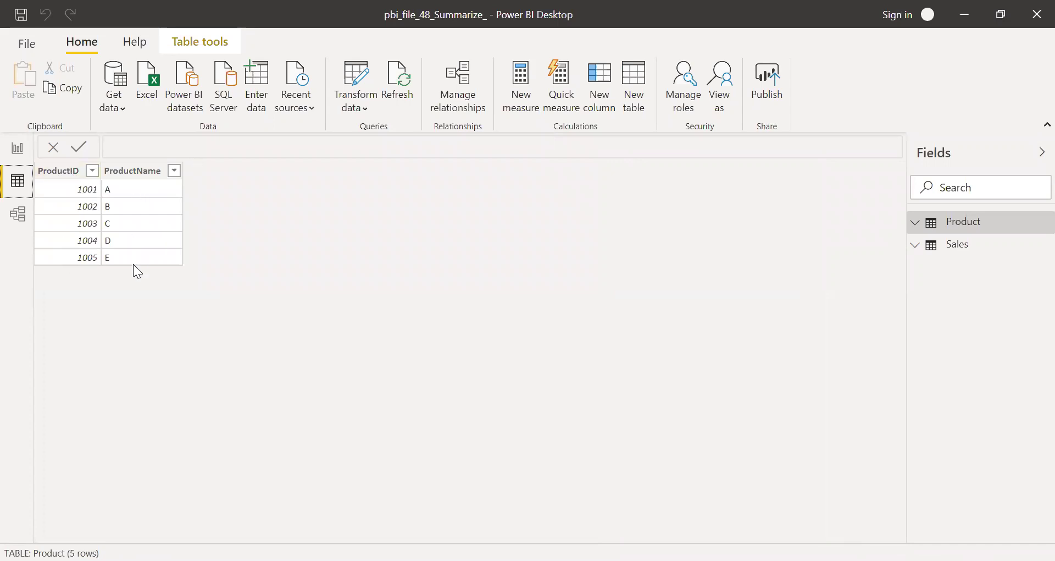
left_click(951, 248)
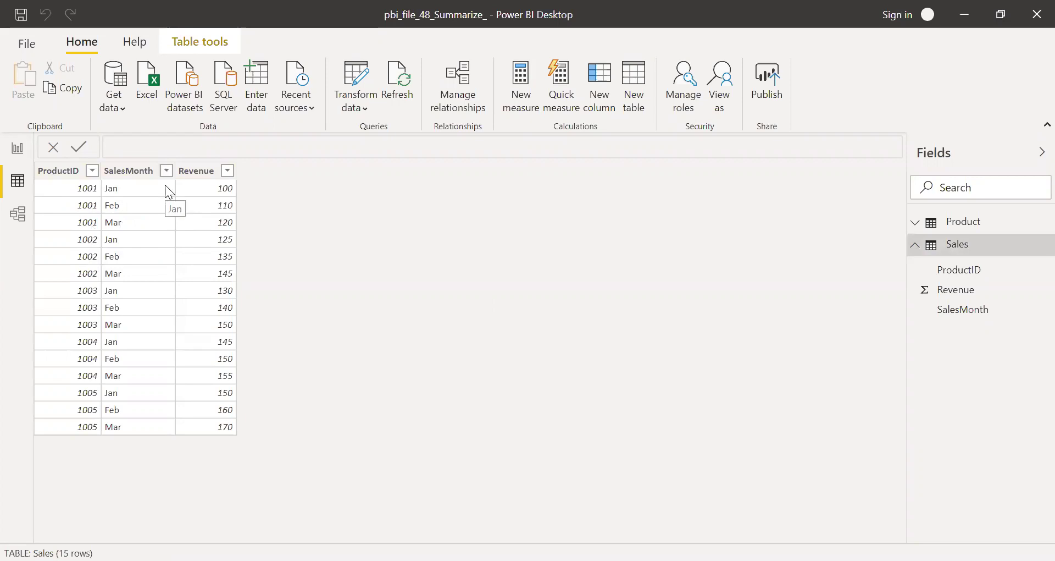
Enter the new table formula summarize_ex = SUMMARIZE(Sales,Sales[ProductID],"Total Revenue",SUM(Sales[Revenue]))
left_click(635, 105)
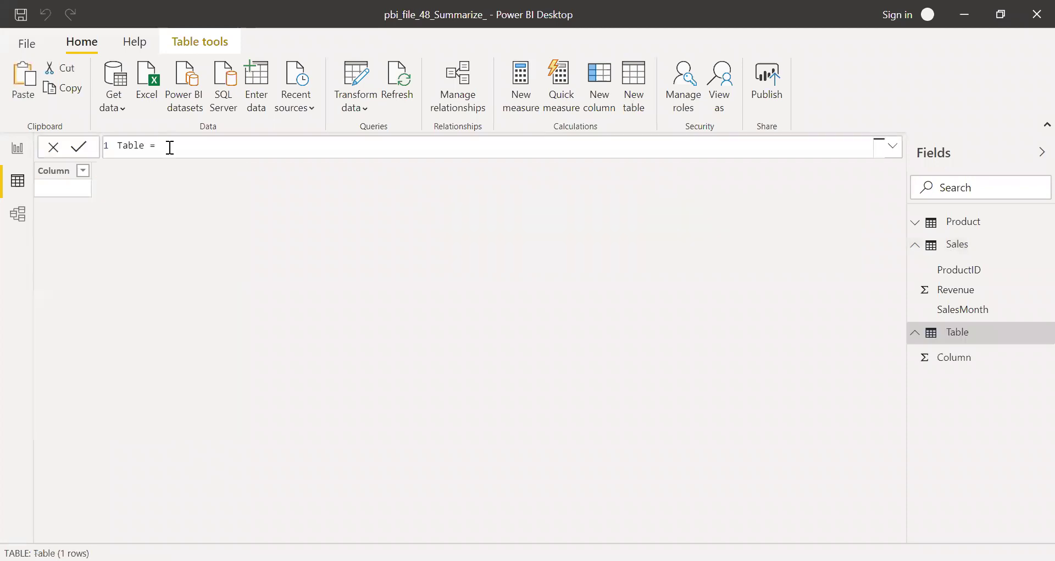
type("s")
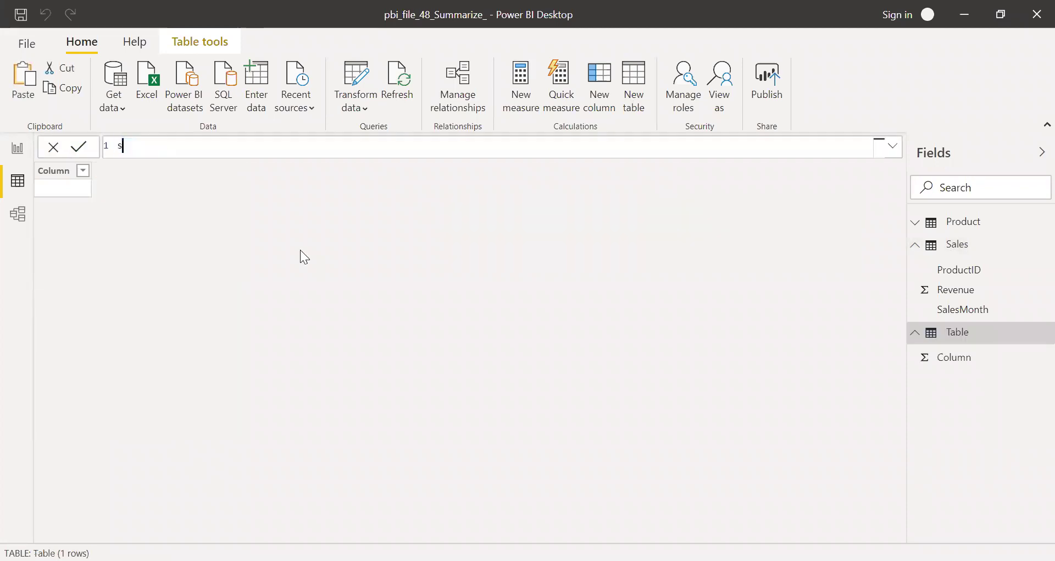
type("ummarize_ex = ")
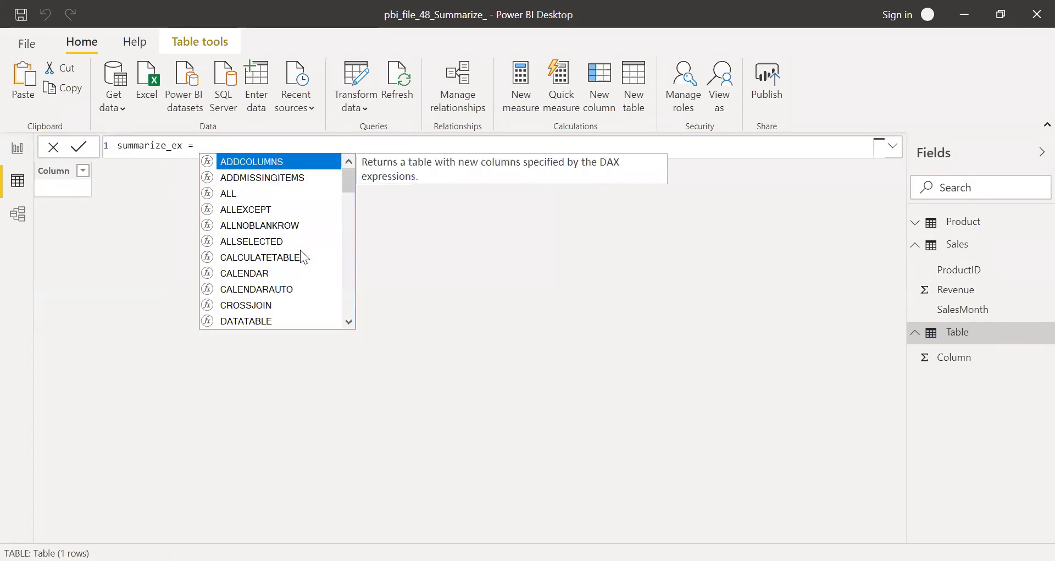
type("summ")
key("Tab")
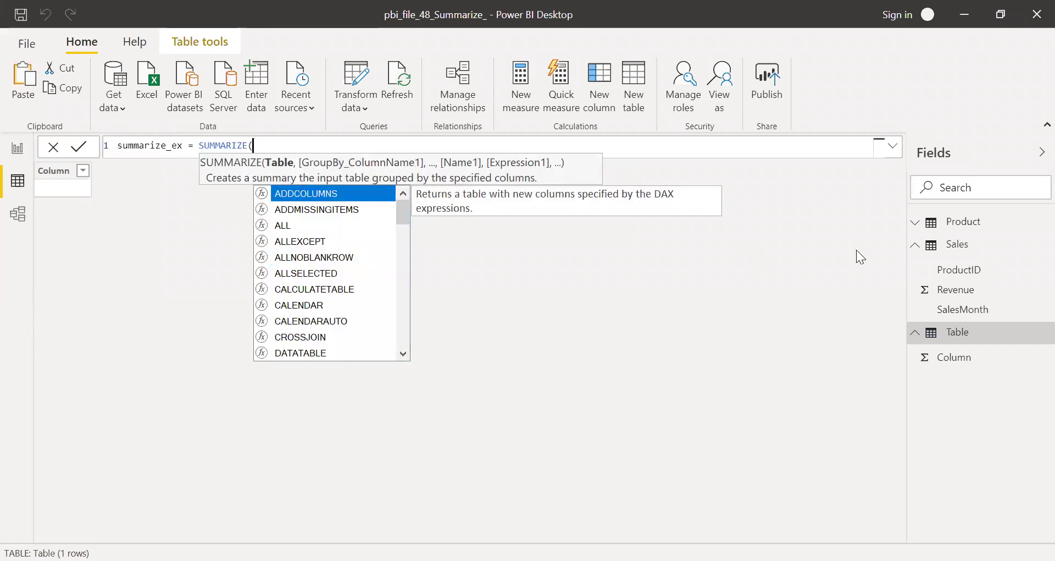
type("sa")
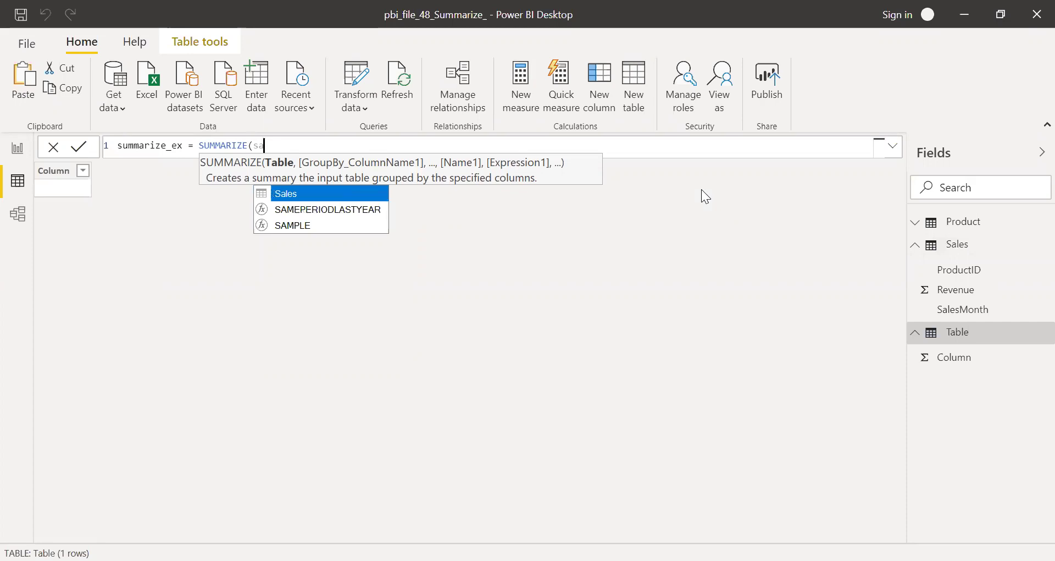
type("le")
key("Tab")
type(",")
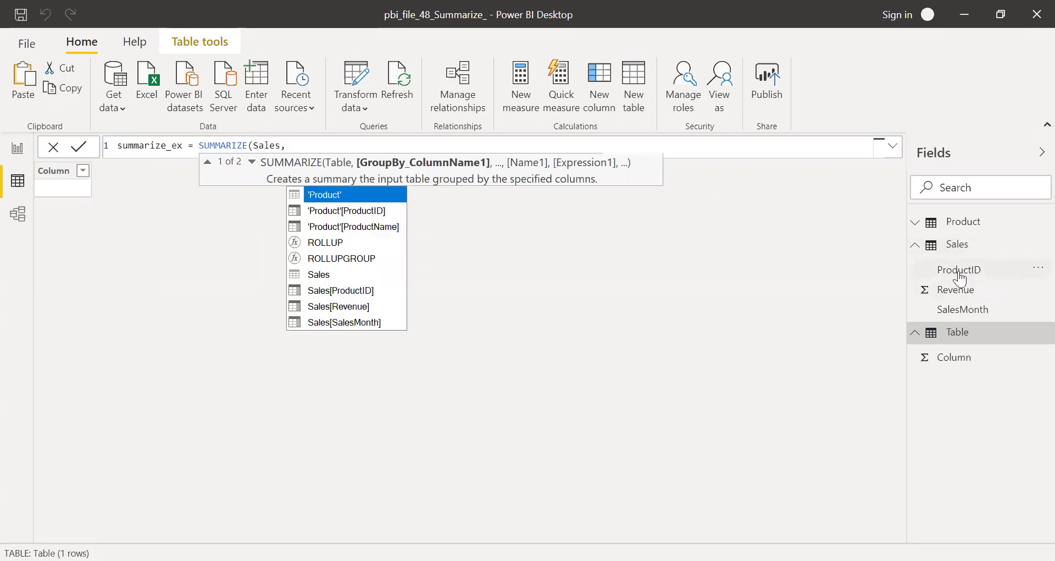
type("sal")
key("Down")
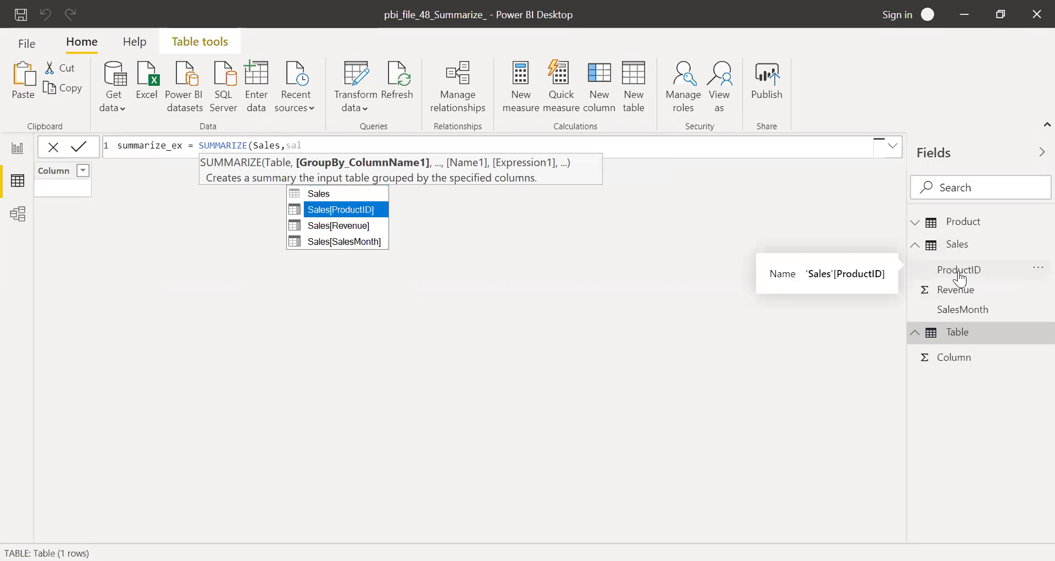
key("Tab")
type(",")
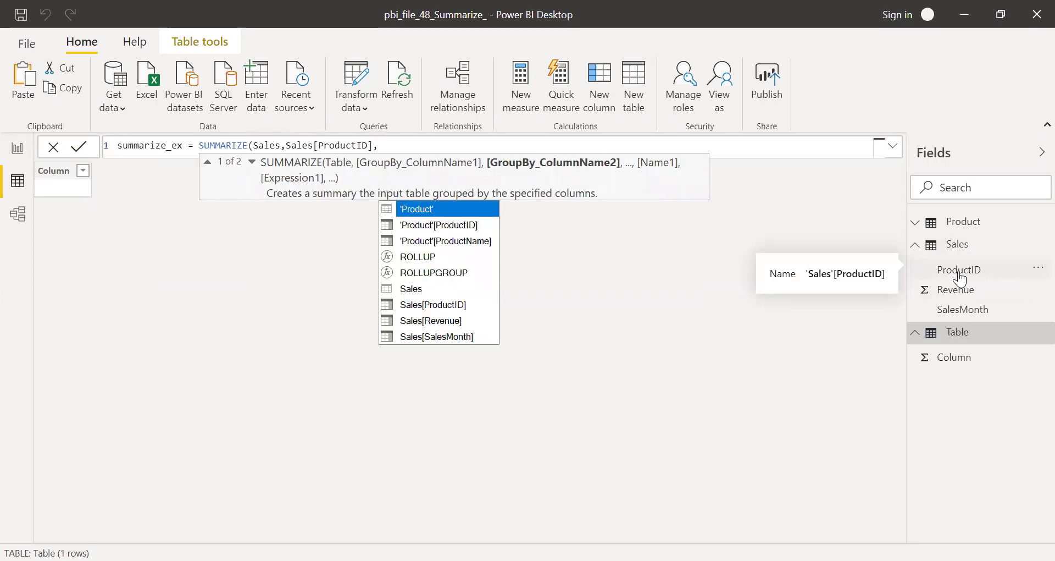
type("\"")
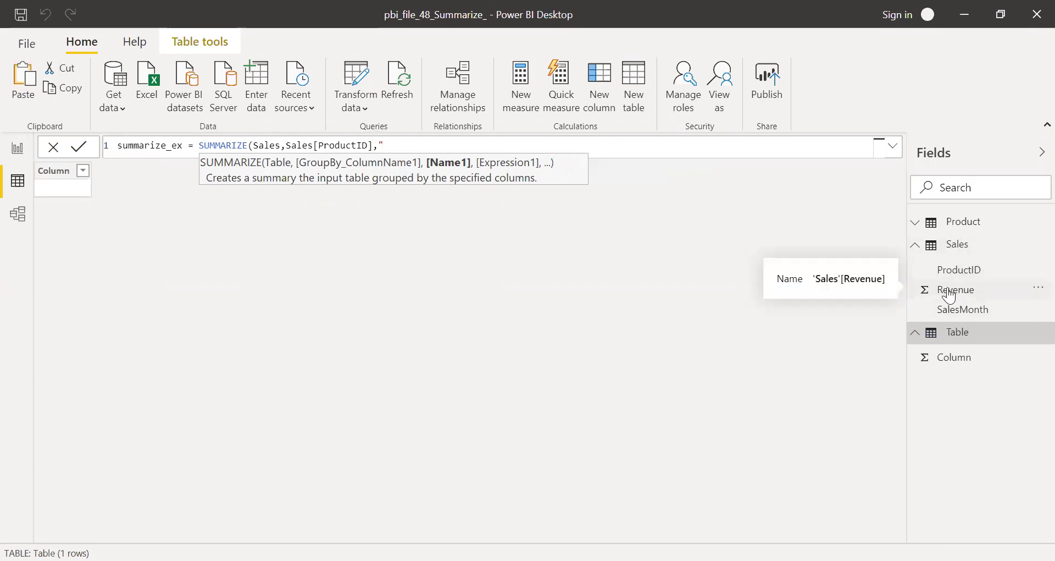
type("Tot")
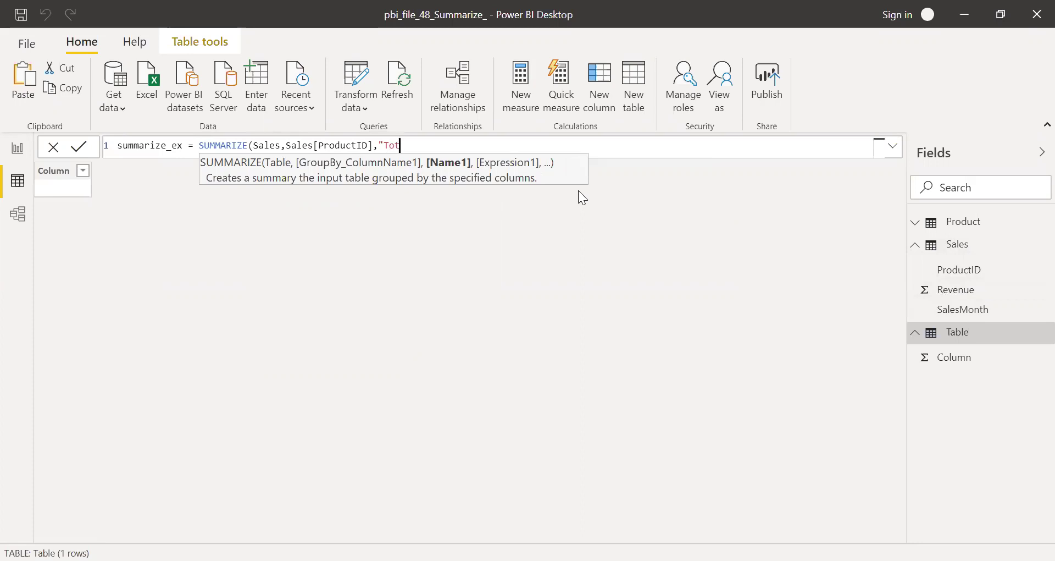
type("al Revenue\",")
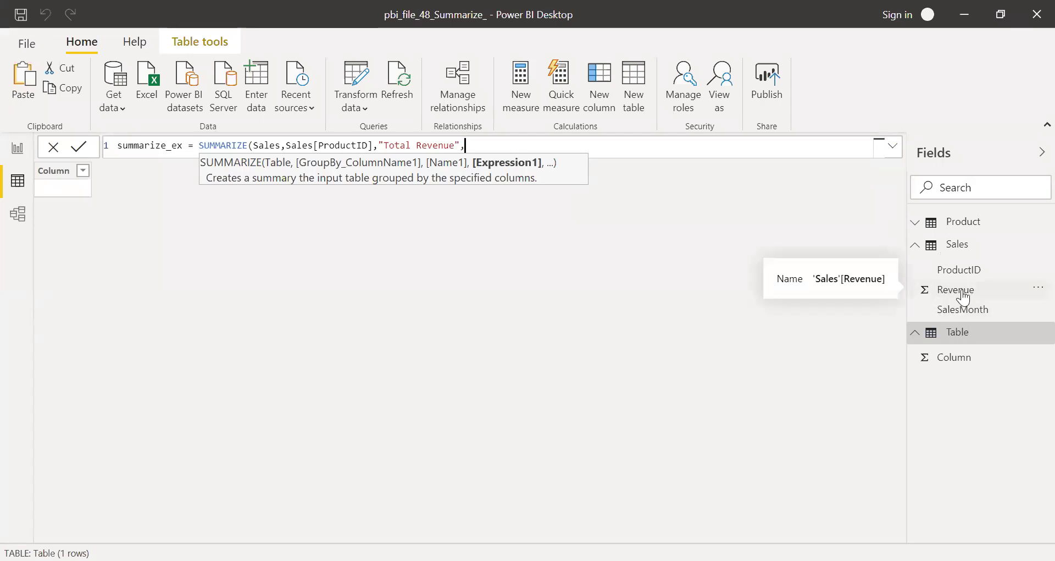
type("s")
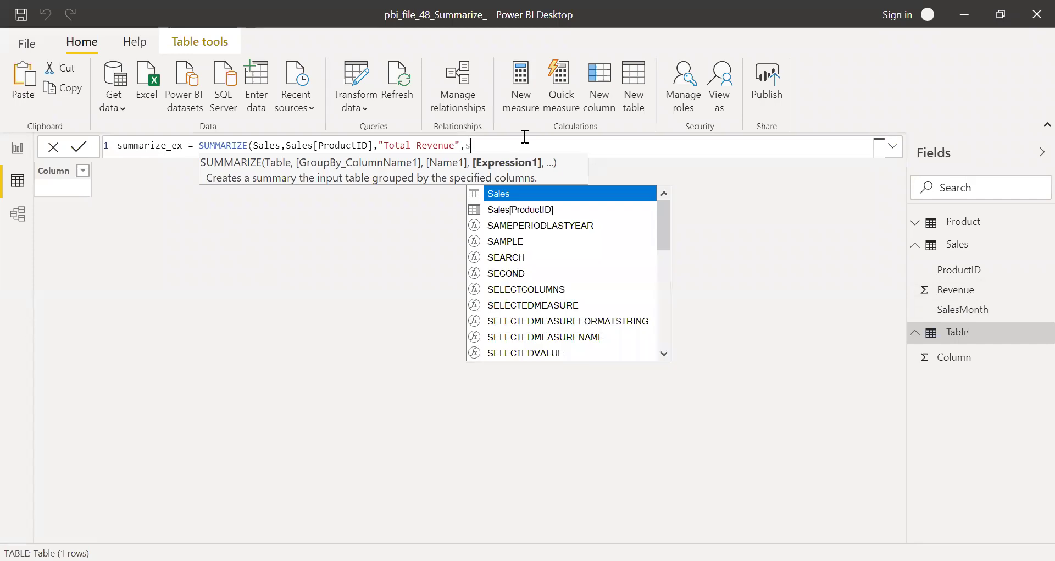
type("um(reve")
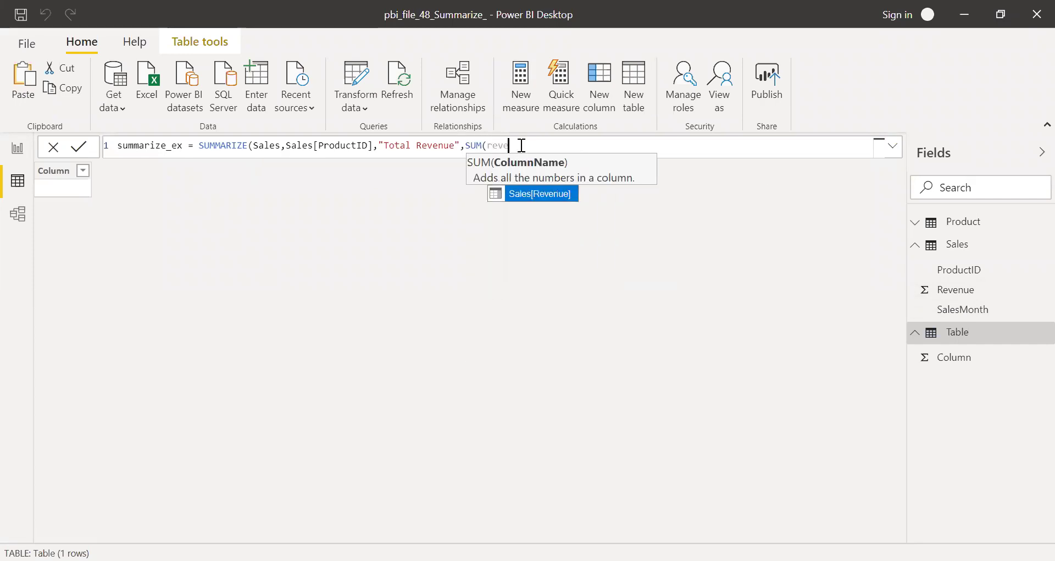
key("Tab")
type("))")
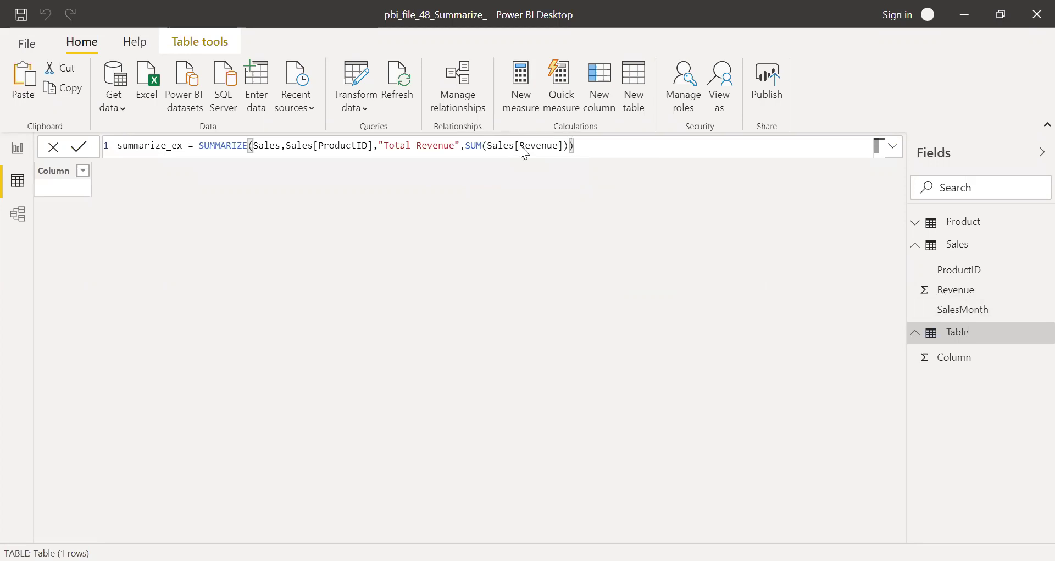
Build summarize_ex, showing per-product totals 330–480, then delete that table
key("Return")
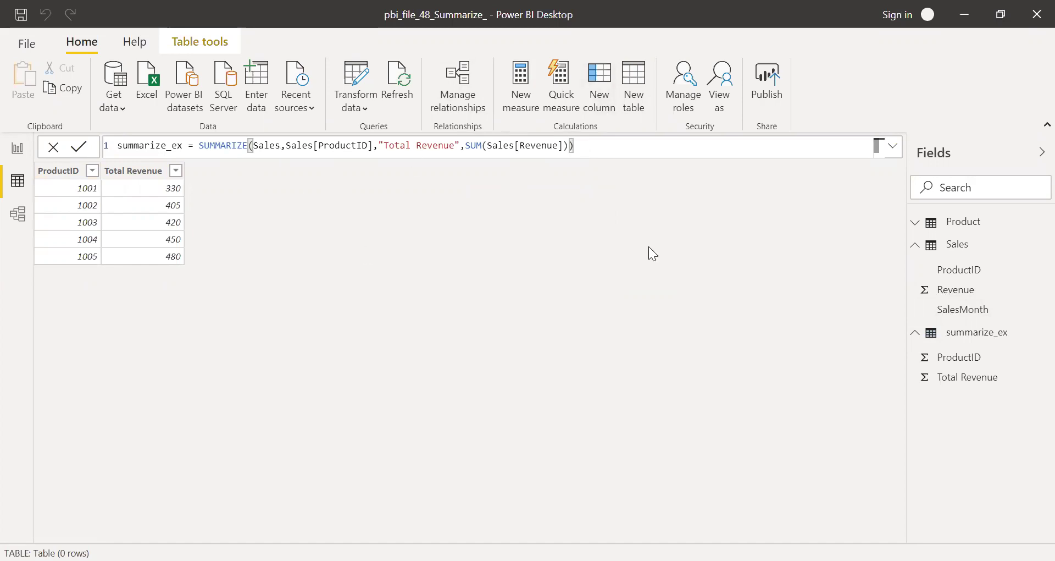
left_click(1035, 334)
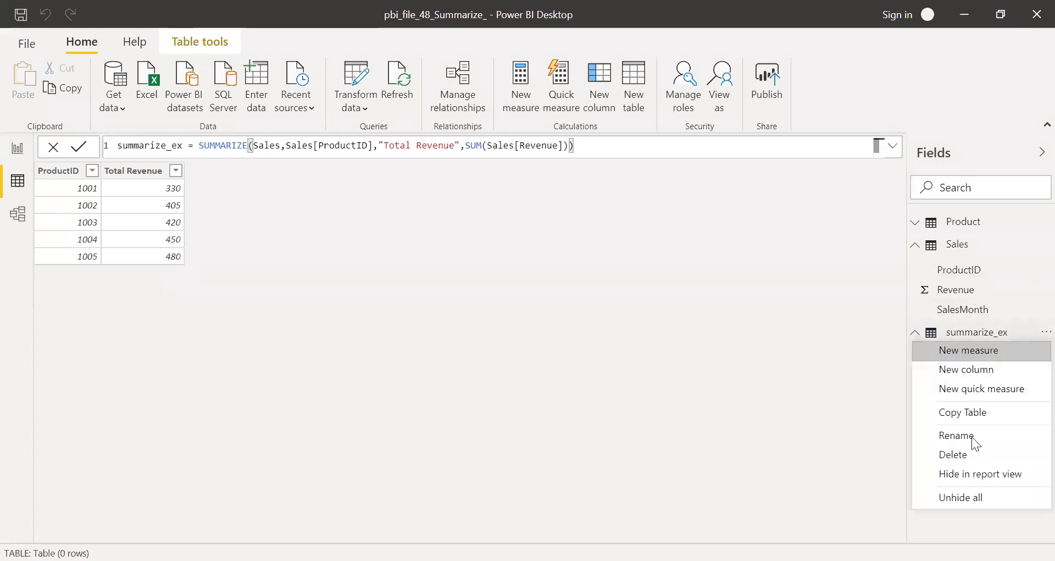
left_click(969, 455)
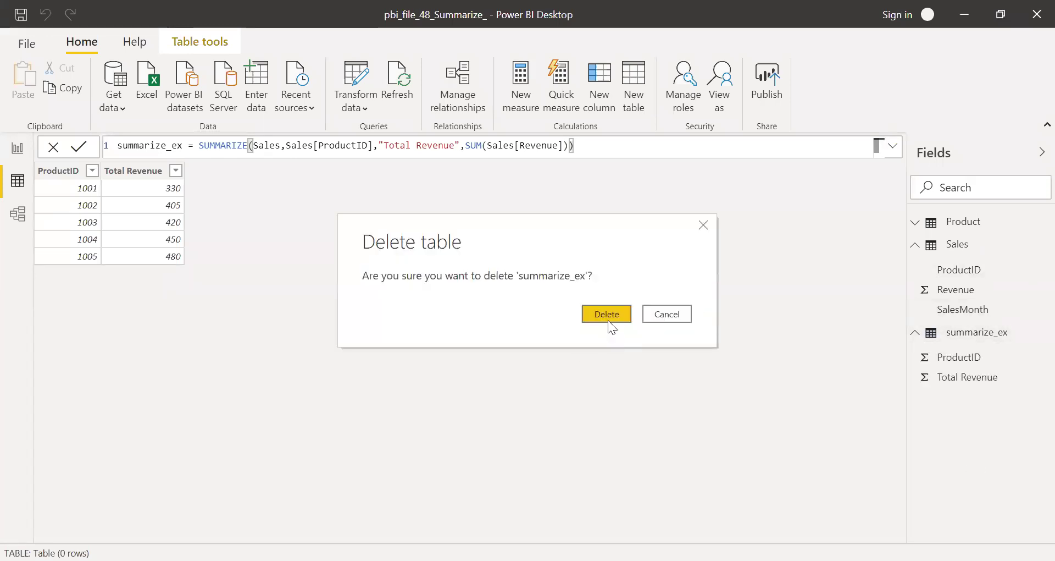
left_click(607, 316)
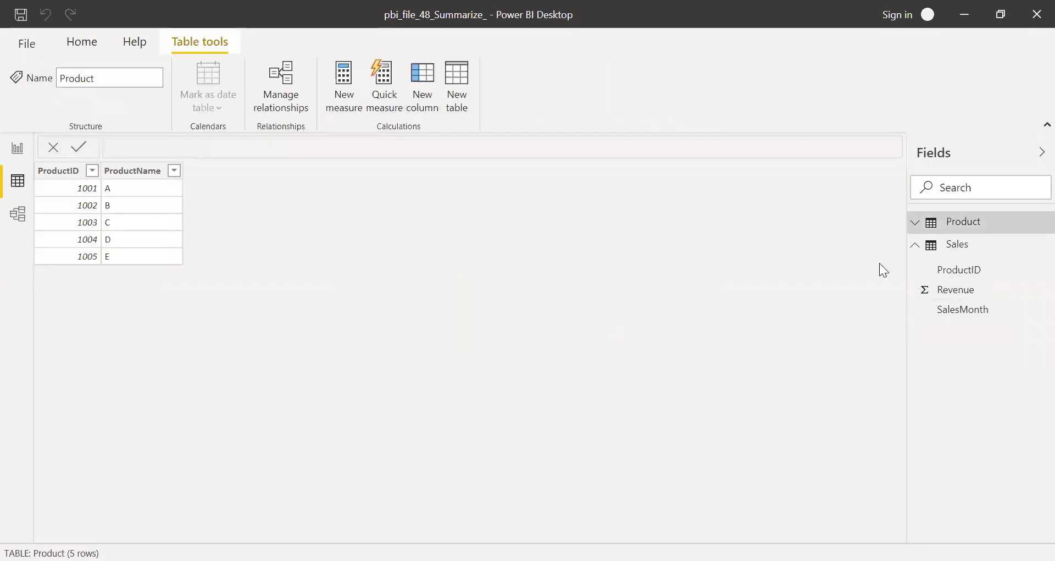
Go to the report page and add a new measure to the Sales table
left_click(915, 222)
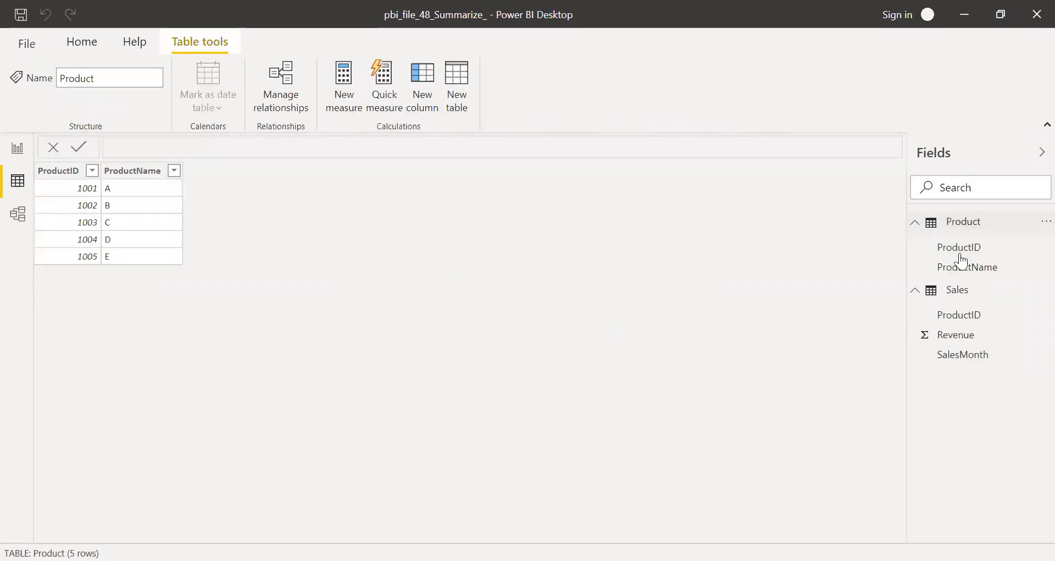
left_click(18, 151)
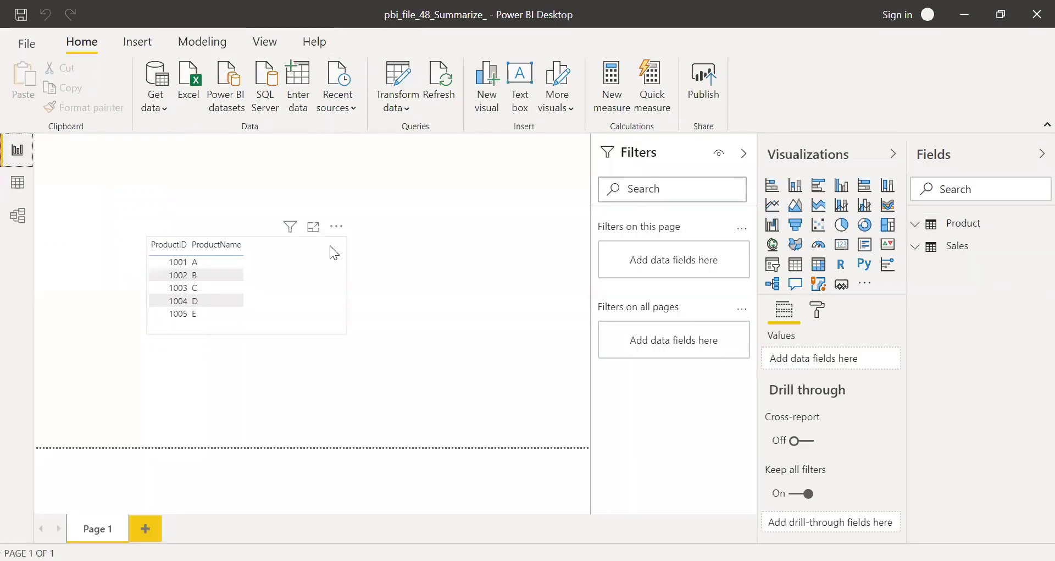
right_click(972, 245)
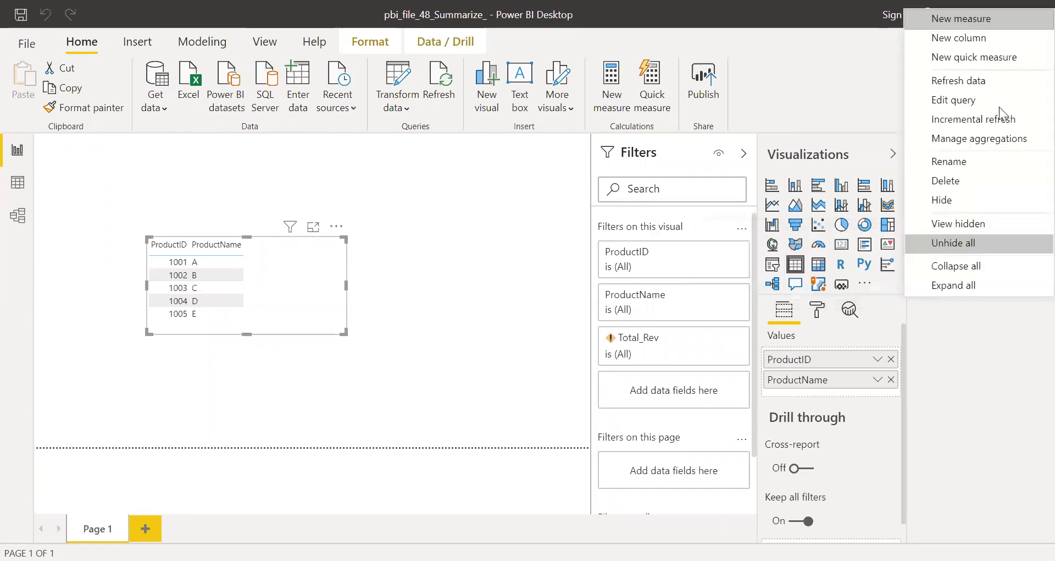
left_click(970, 20)
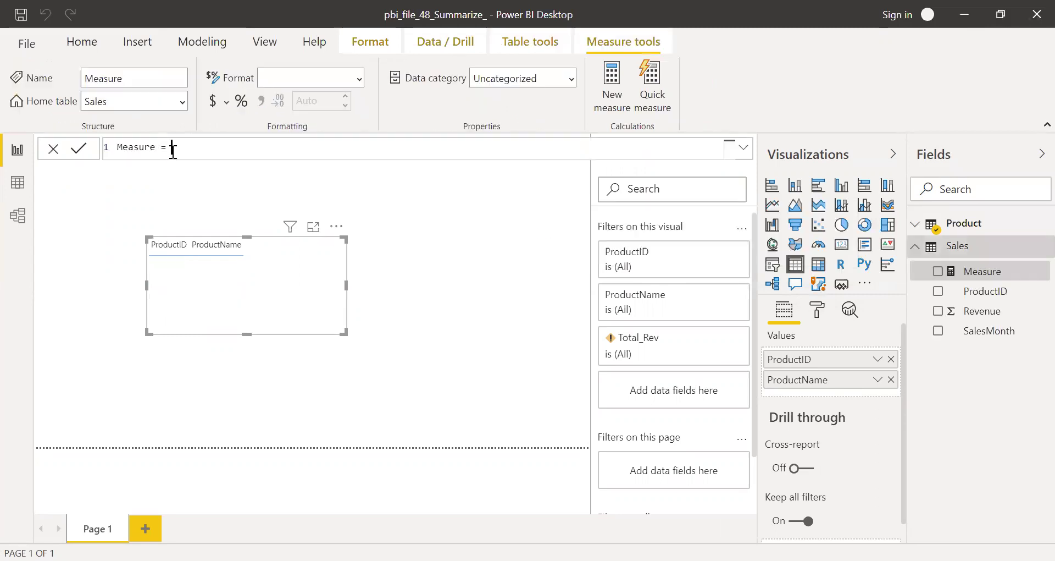
Replace the default measure text with example = SUMMARIZE(Sales
triple_click(117, 144)
key("BackSpace")
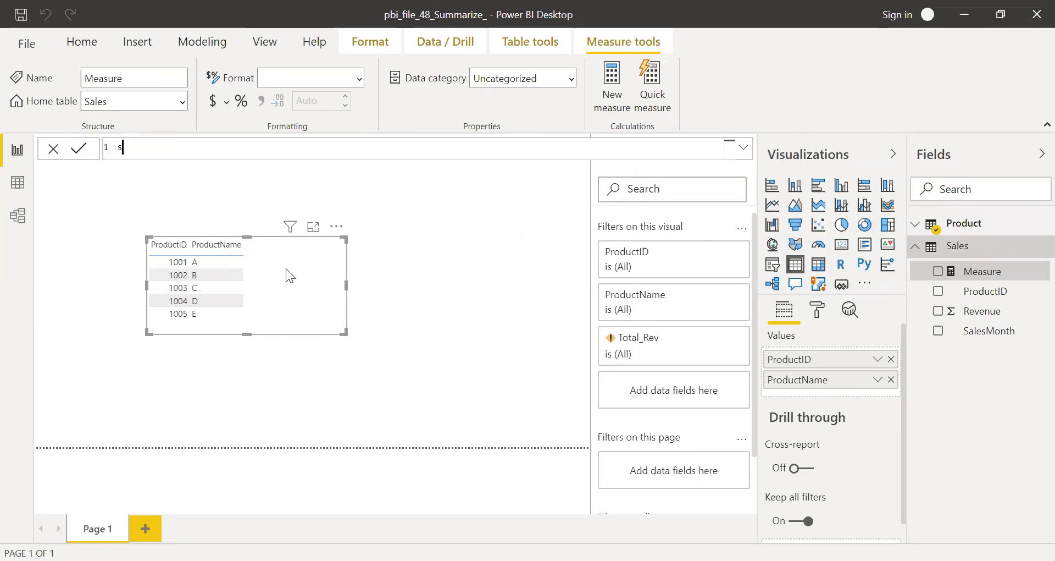
type("example = summ")
key("Tab")
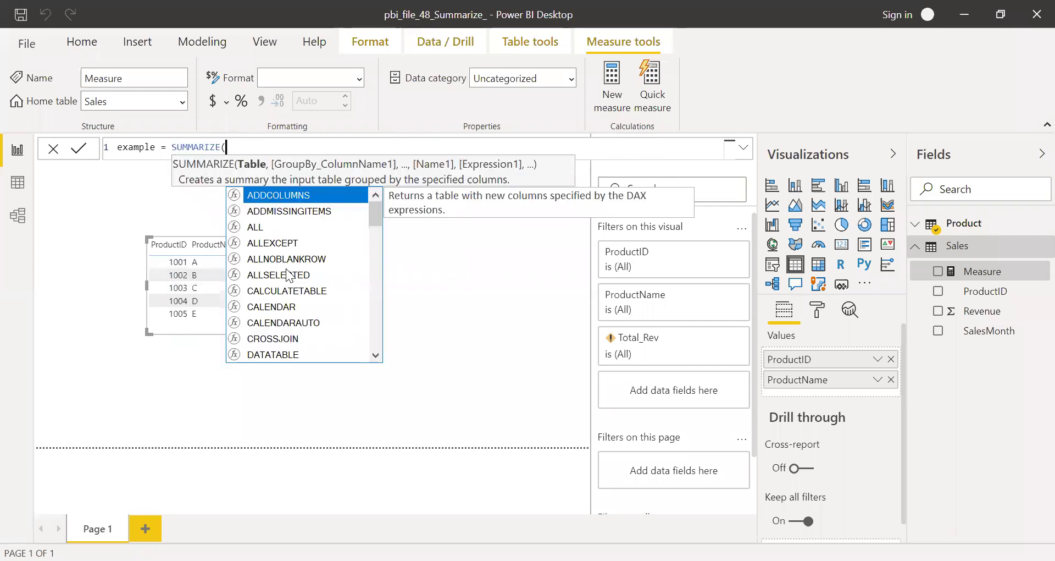
type("sales")
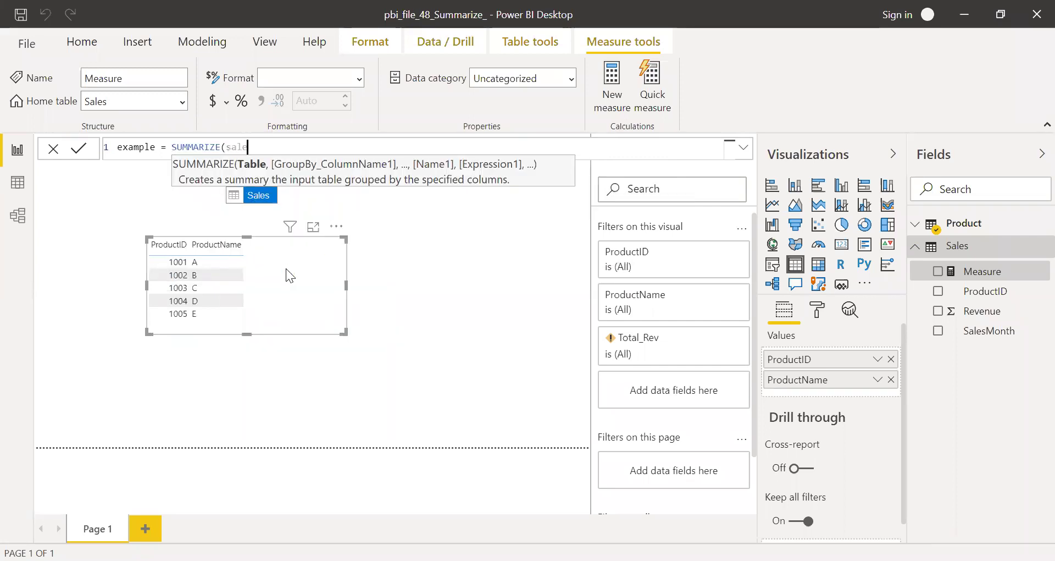
key("Tab")
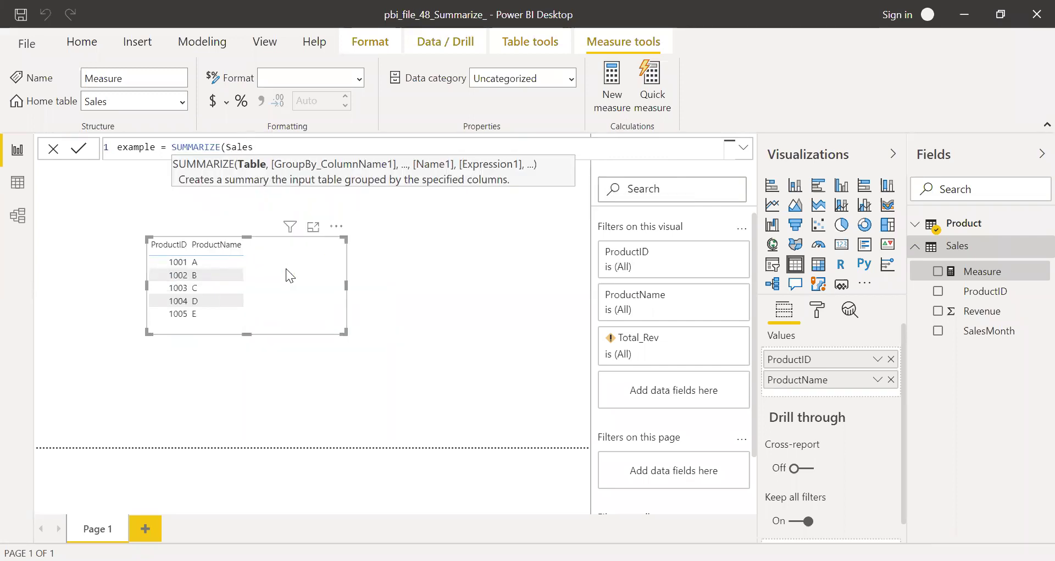
Add the Sales[ProductID] grouping and a "Total Revenue" SUM(Sales[Revenue]) column
type(",")
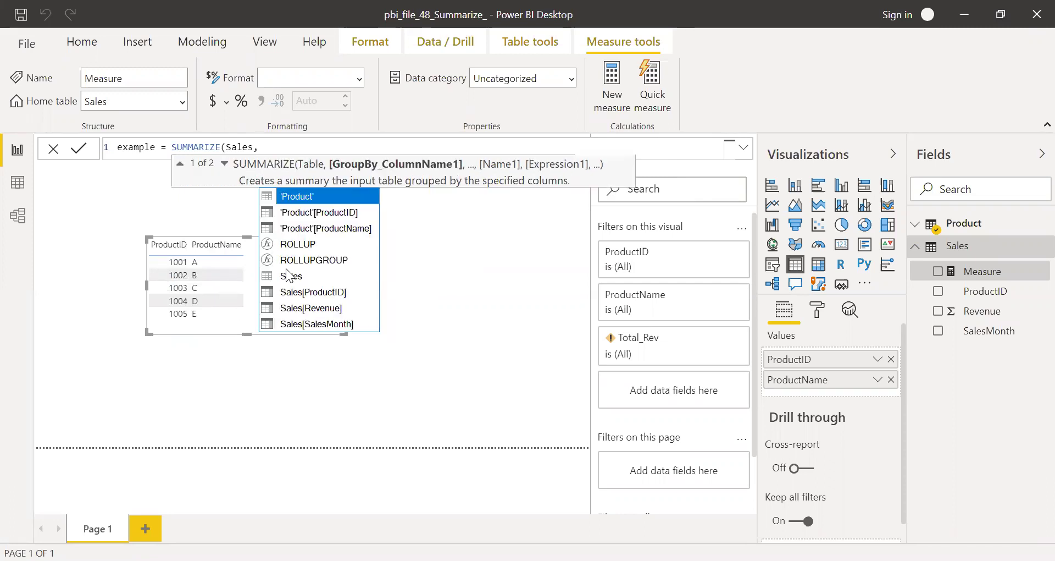
type("sale")
key("Down")
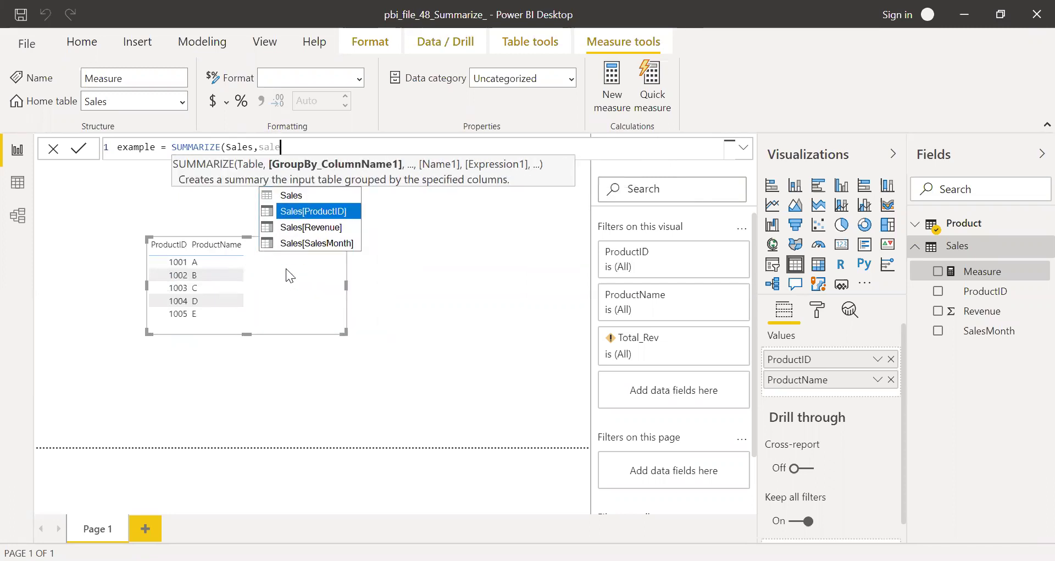
key("Tab")
type(",")
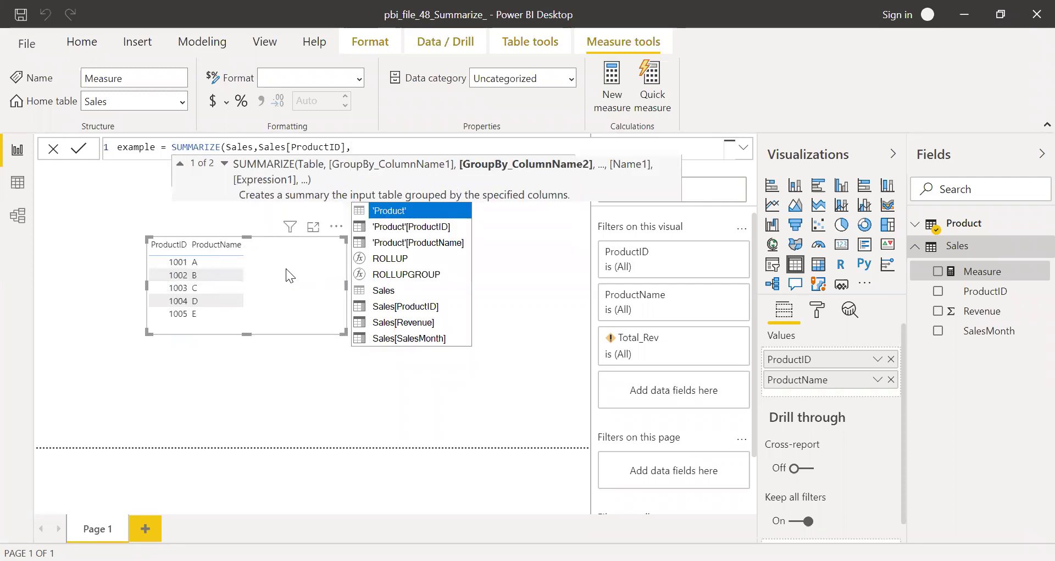
type("\"")
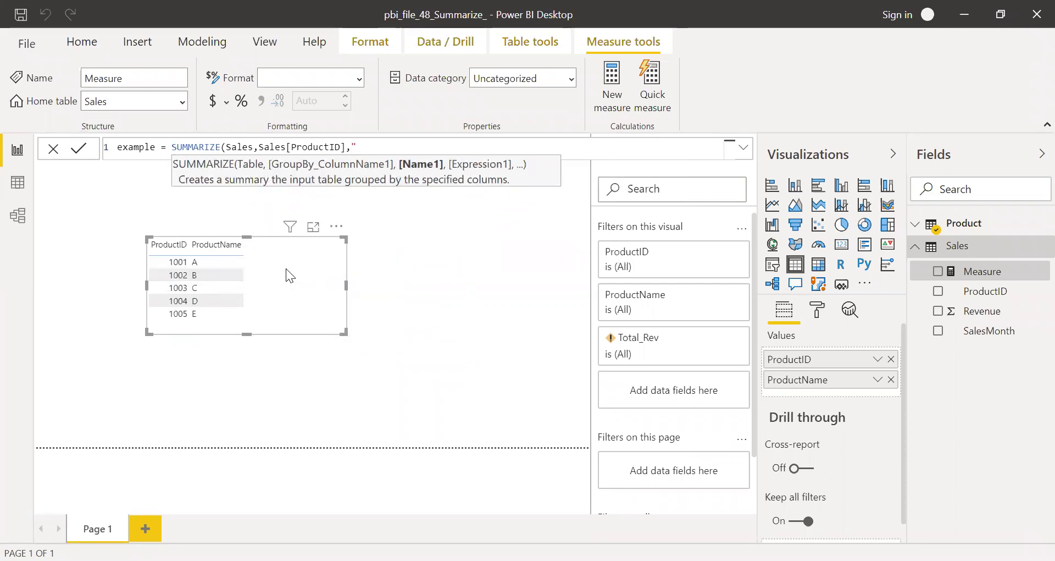
type("Total Revenue")
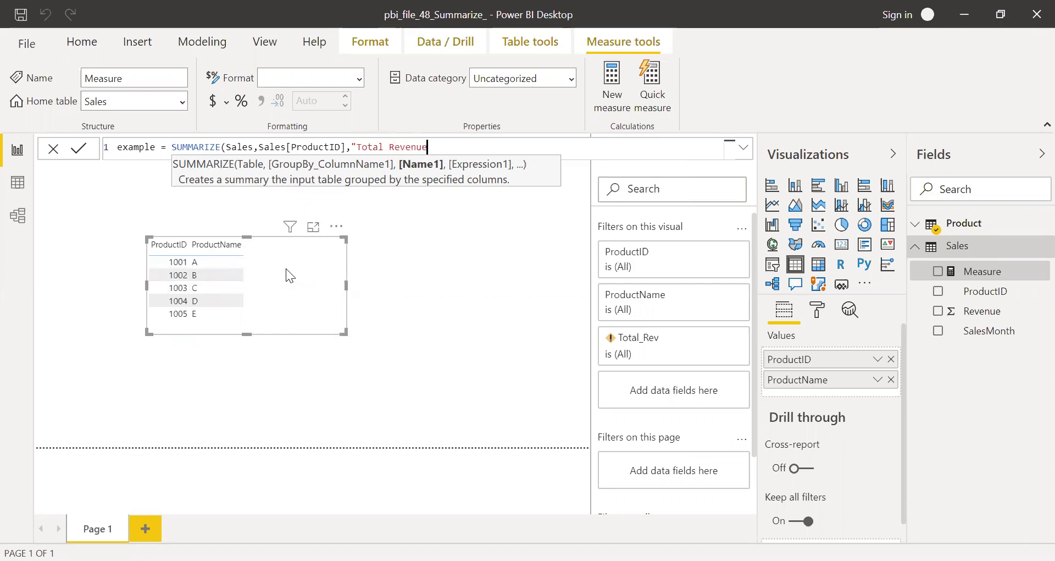
type("\",")
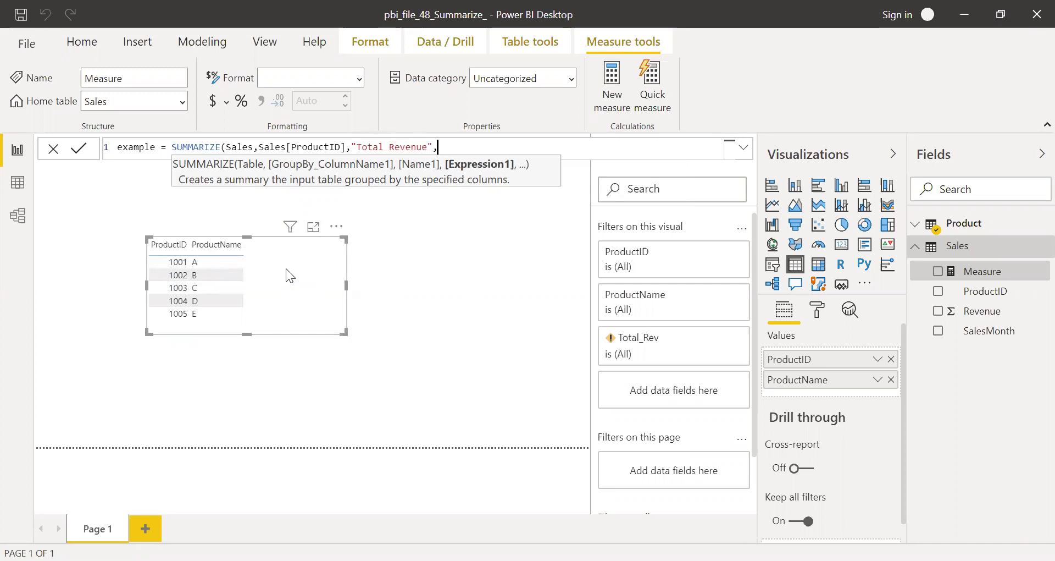
type("SUM(")
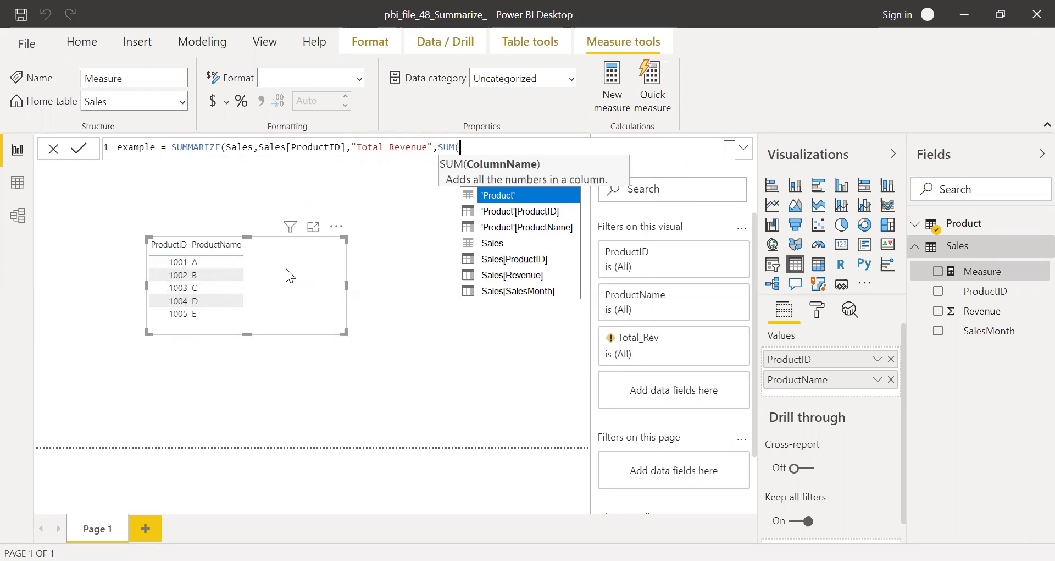
type("sa")
key("Down")
key("Down")
key("Tab")
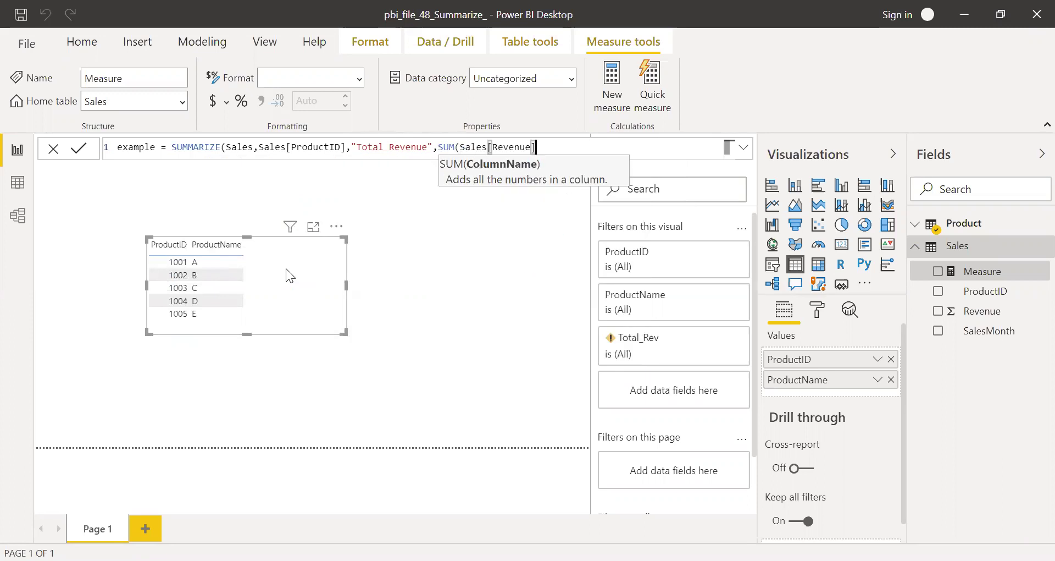
type("))")
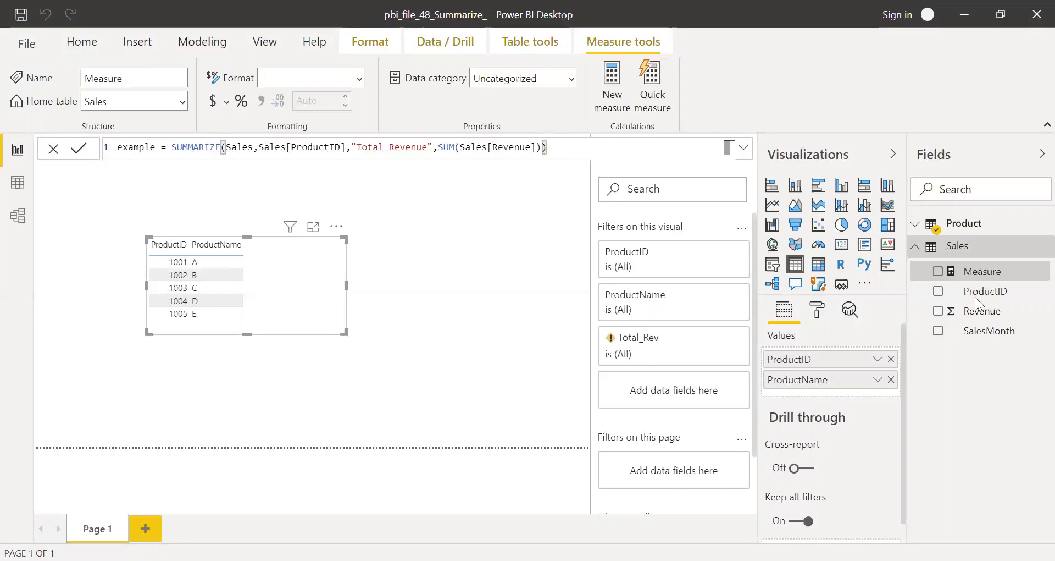
Commit the measure, then insert SUMX( before SUMMARIZE to fix the error
left_click(1032, 309)
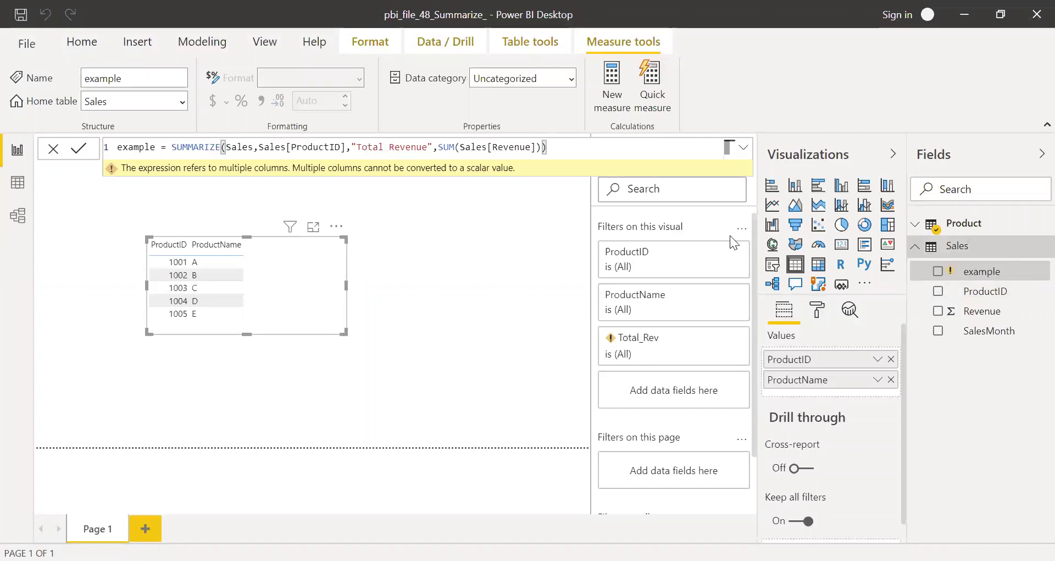
left_click(172, 146)
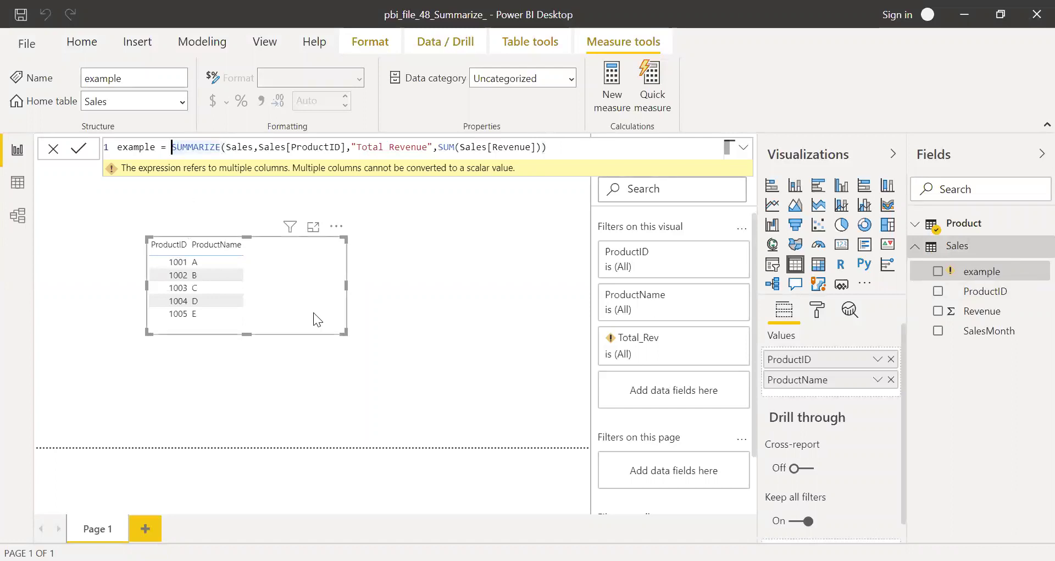
type("SUM")
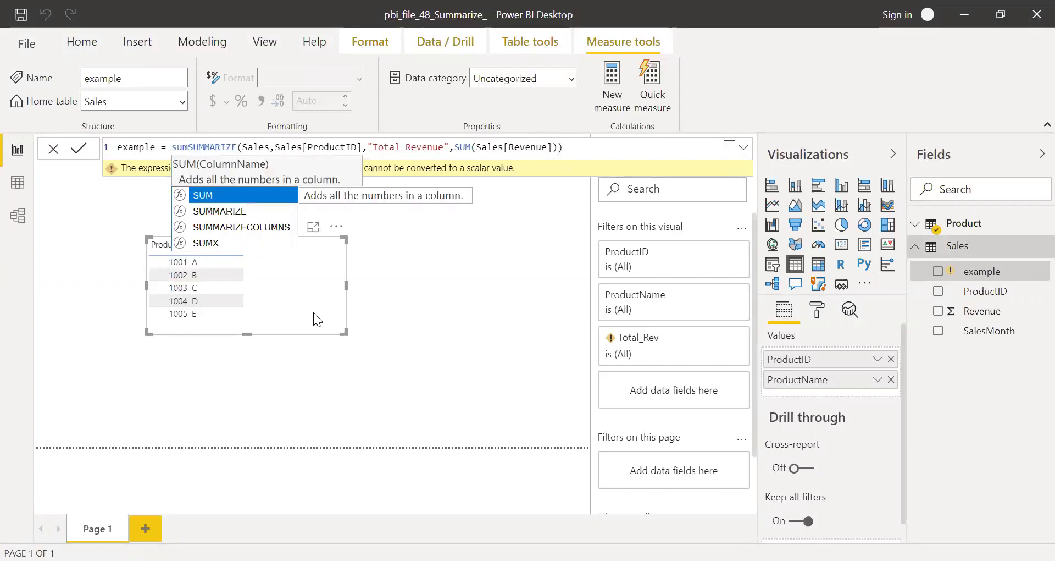
key("Down")
key("Down")
key("Down")
key("Tab")
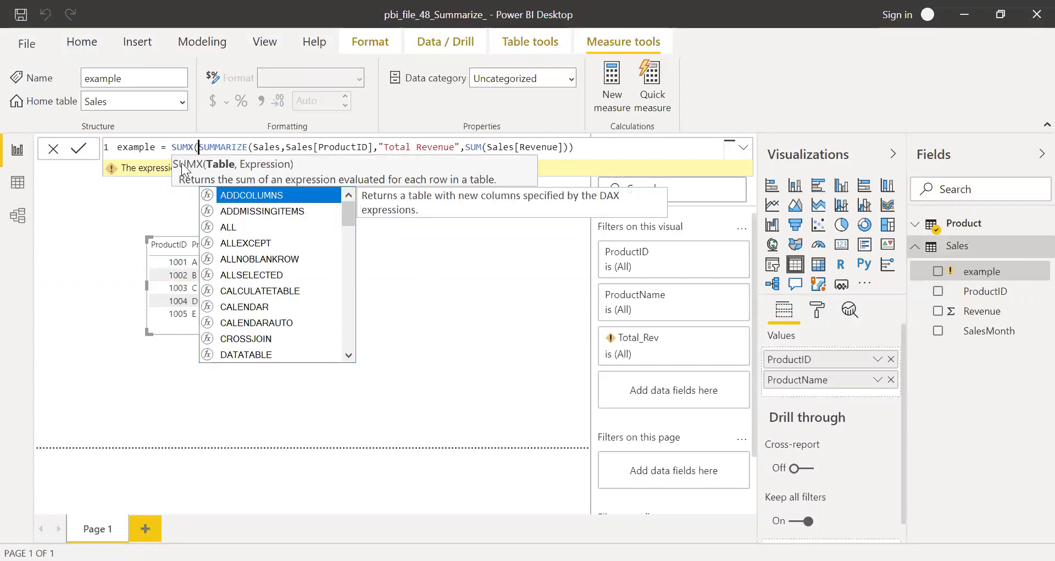
Append ,[Total Revenue]) so SUMX totals the Total Revenue column
key("End")
key("Escape")
key("ctrl+shift+Left")
key("ctrl+shift+Left")
key("ctrl+shift+Left")
key("ctrl+shift+Left")
key("ctrl+shift+Left")
key("ctrl+shift+Left")
key("ctrl+shift+Left")
key("ctrl+shift+Left")
key("ctrl+shift+Left")
key("ctrl+shift+Left")
key("ctrl+shift+Left")
key("ctrl+shift+Left")
key("ctrl+shift+Left")
key("ctrl+shift+Left")
key("ctrl+shift+Left")
key("ctrl+shift+Left")
key("ctrl+shift+Left")
key("ctrl+shift+Left")
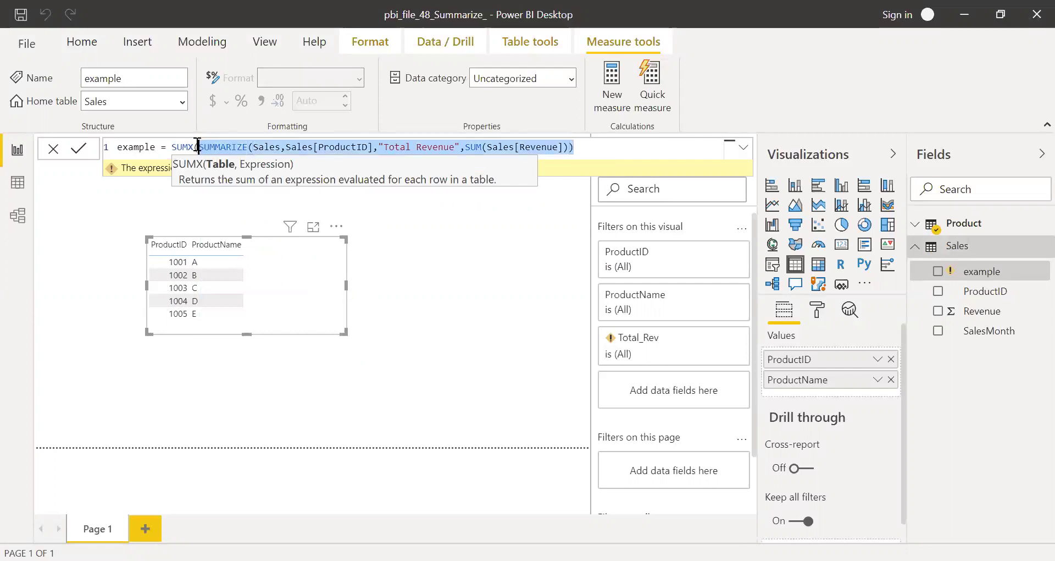
key("End")
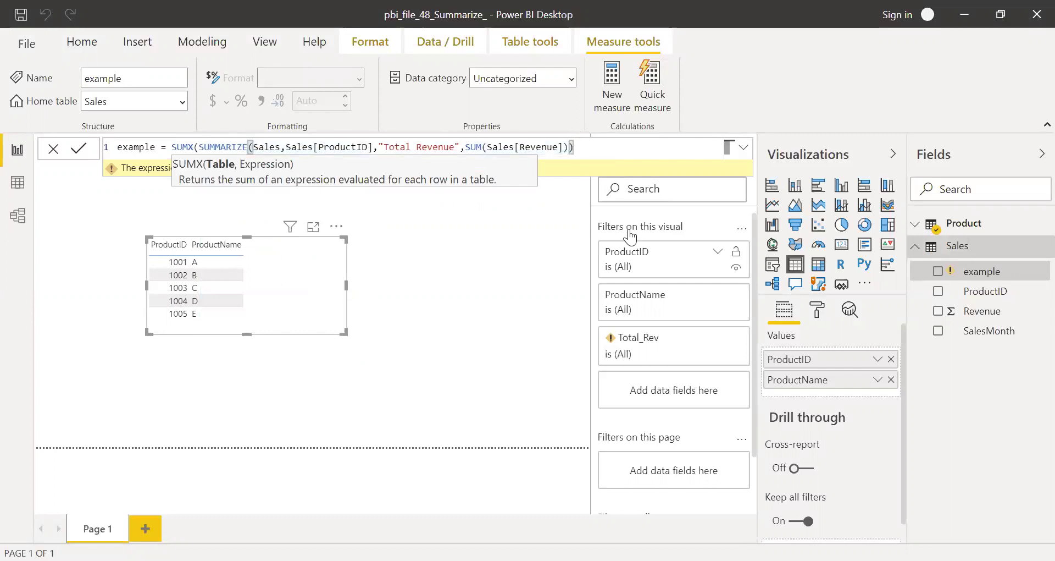
type(",")
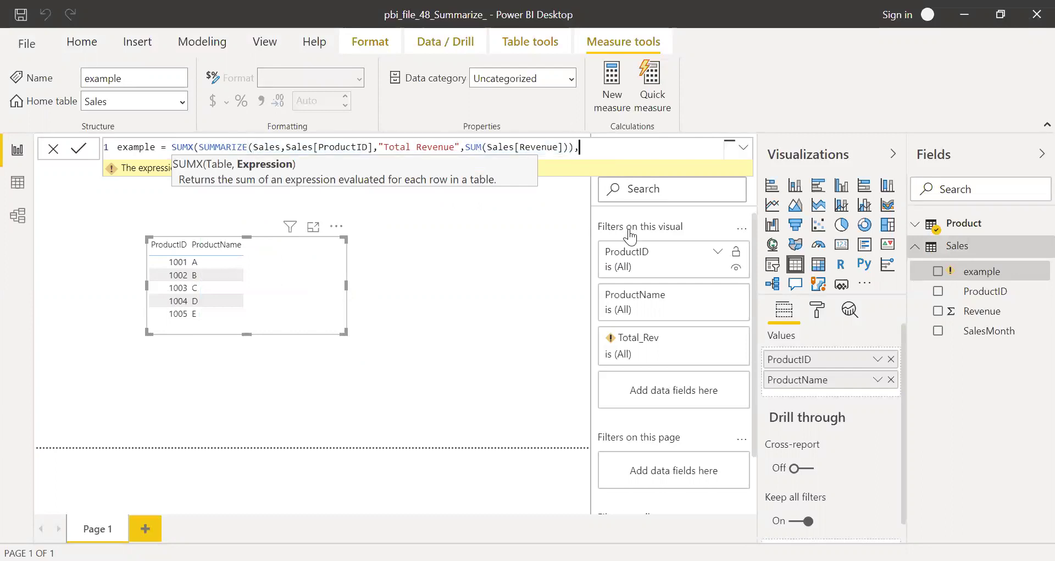
left_click(456, 147)
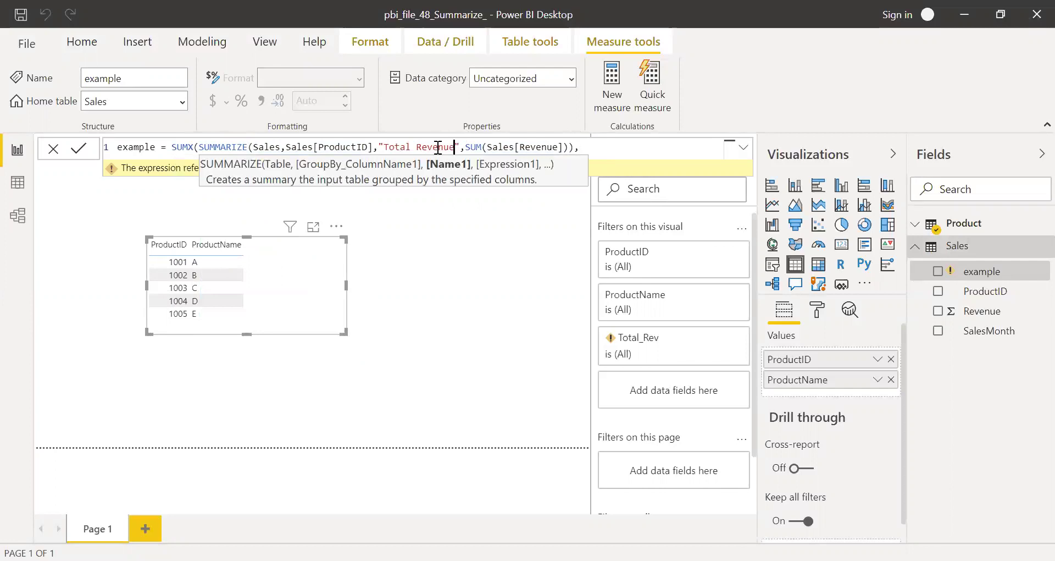
left_click(387, 147, "shift")
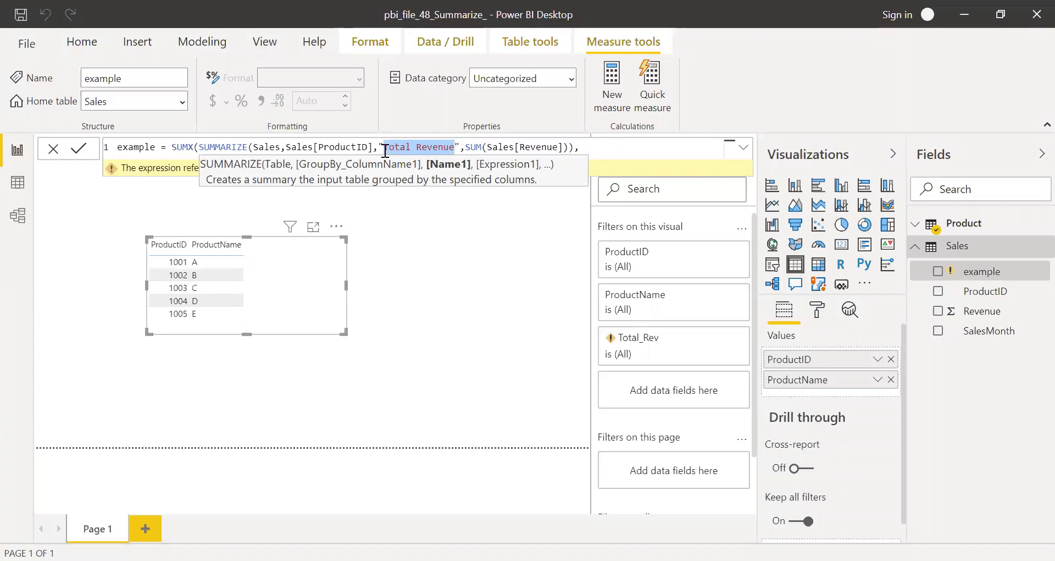
left_click(598, 147)
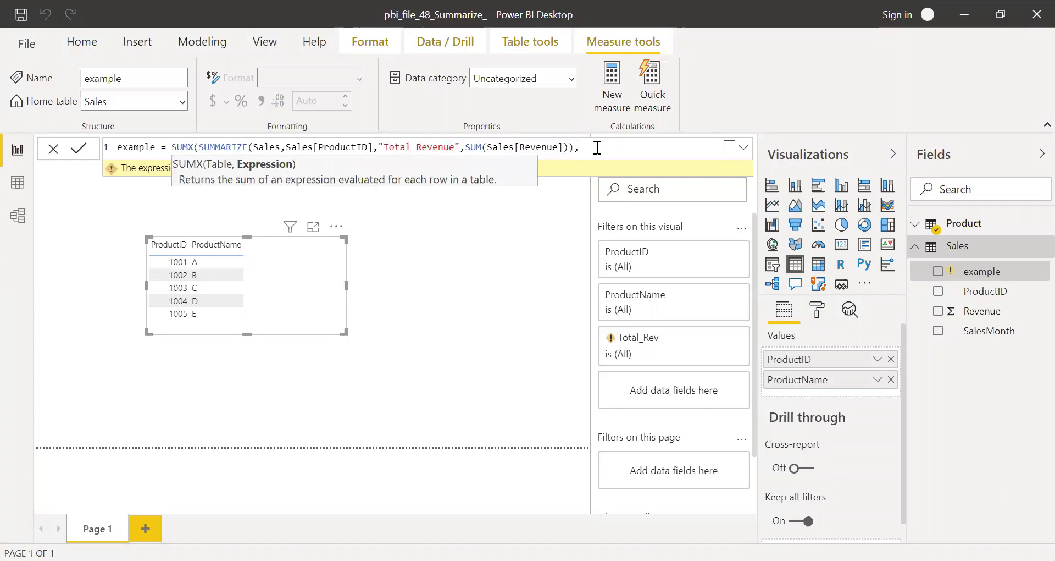
type("tot")
key("Tab")
type(")")
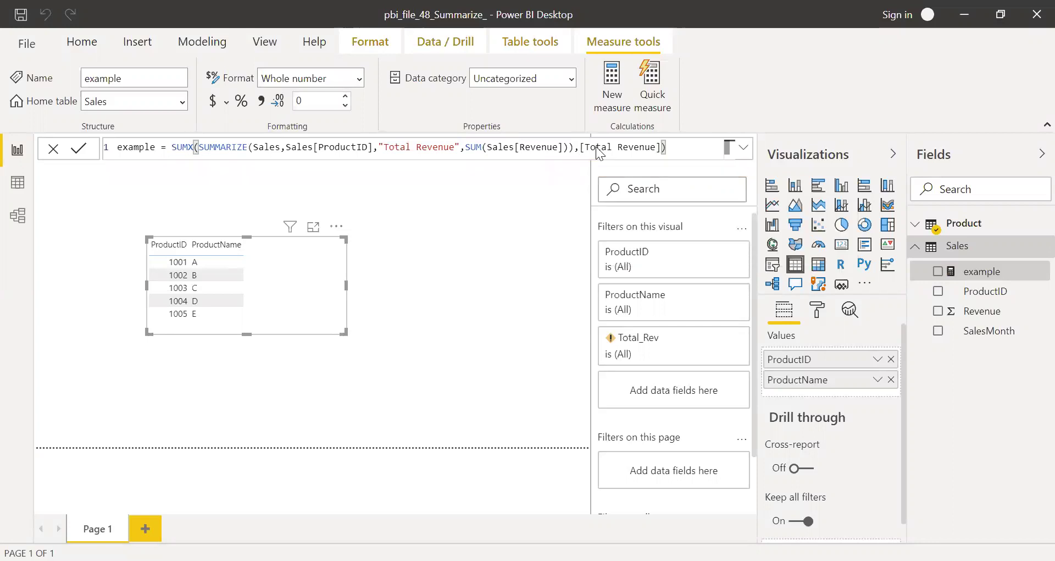
Add the example measure to the table, showing 330, 405, 420, 450, 480 and total 2085
left_click_drag(979, 272, 818, 394)
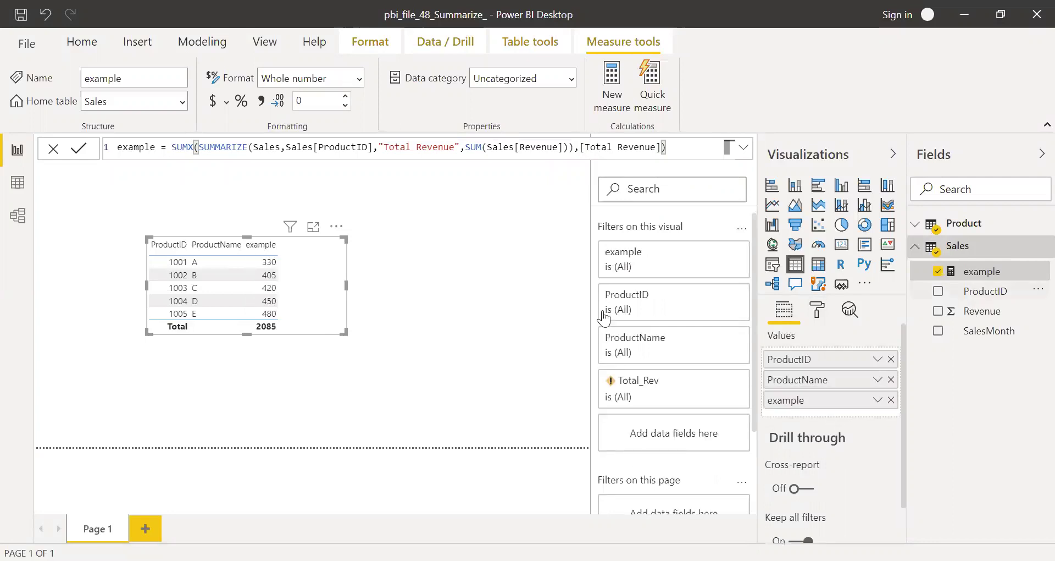